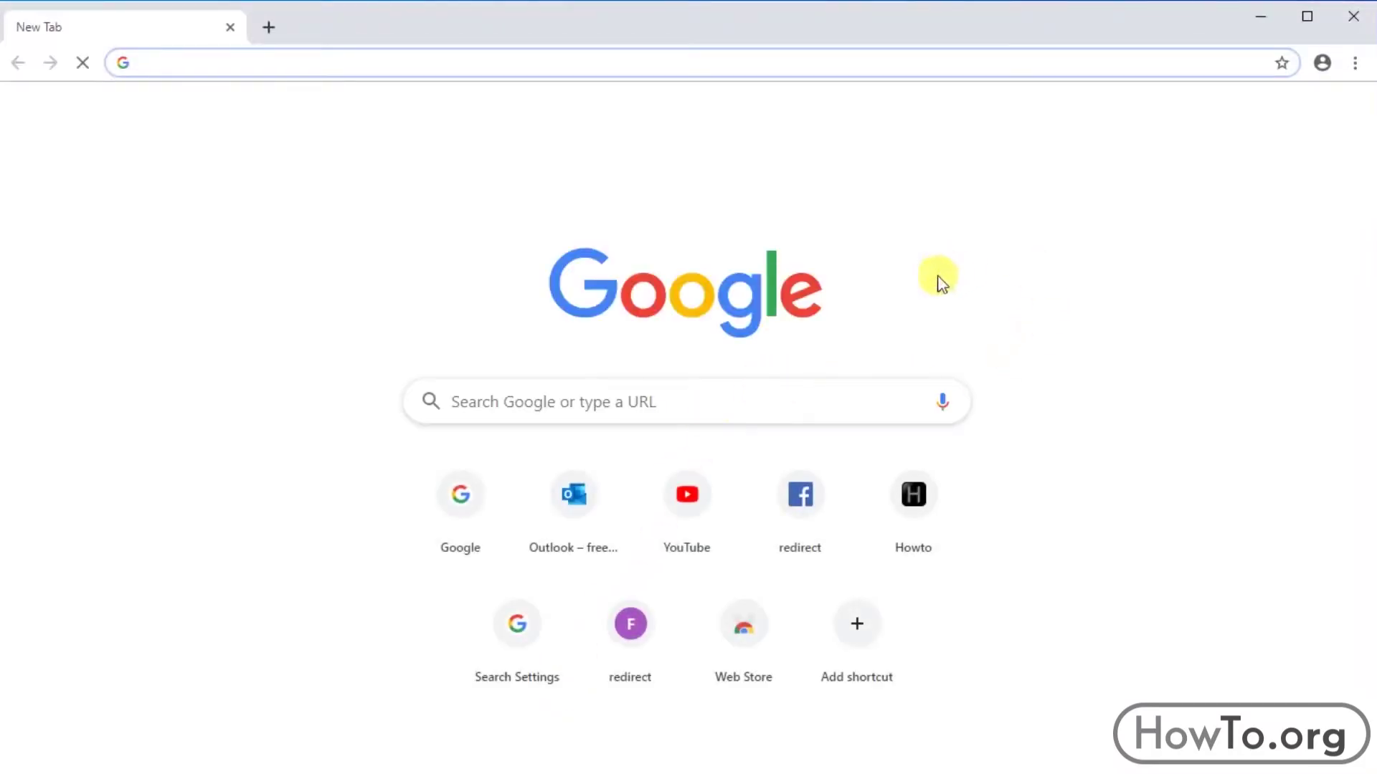
Step: In Chrome Settings, set On startup to 'Open a specific page or set of pages'
click(1008, 288)
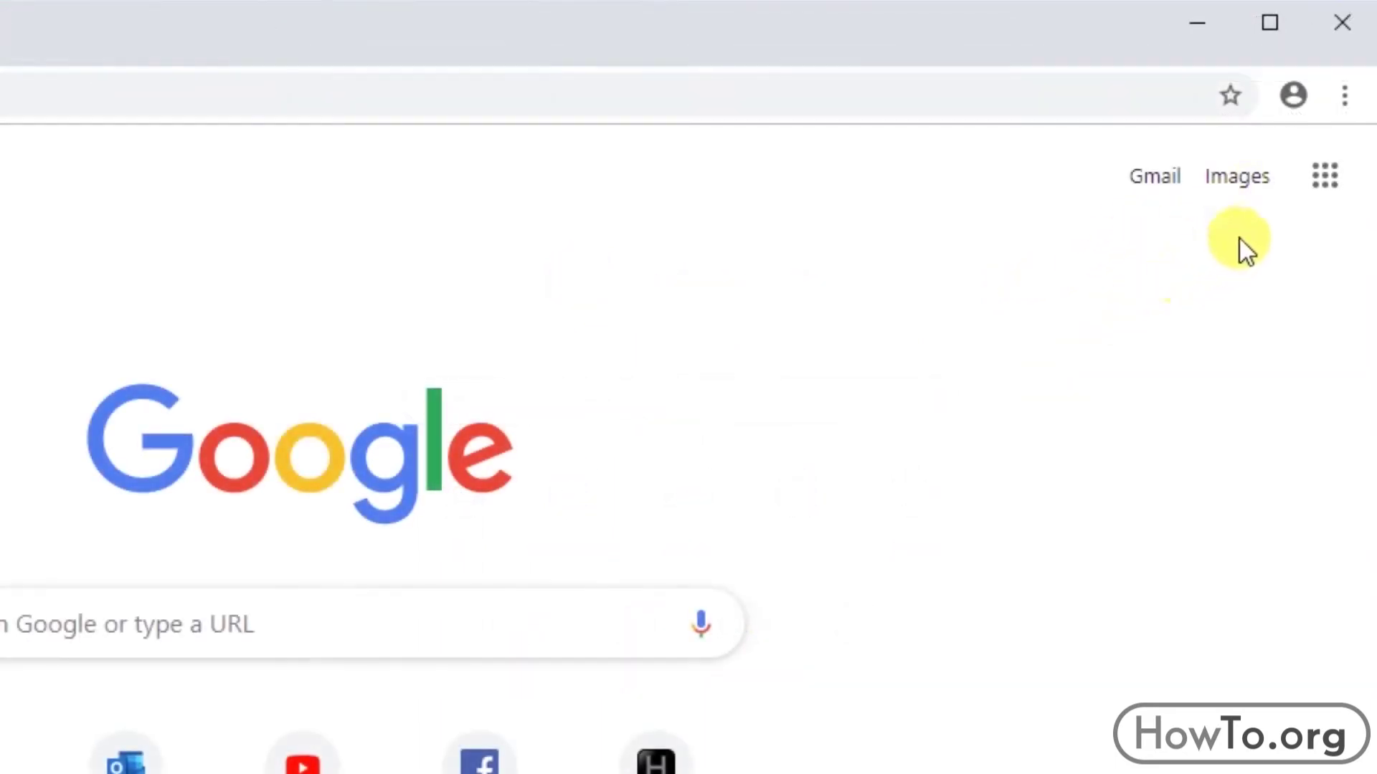
click(1344, 99)
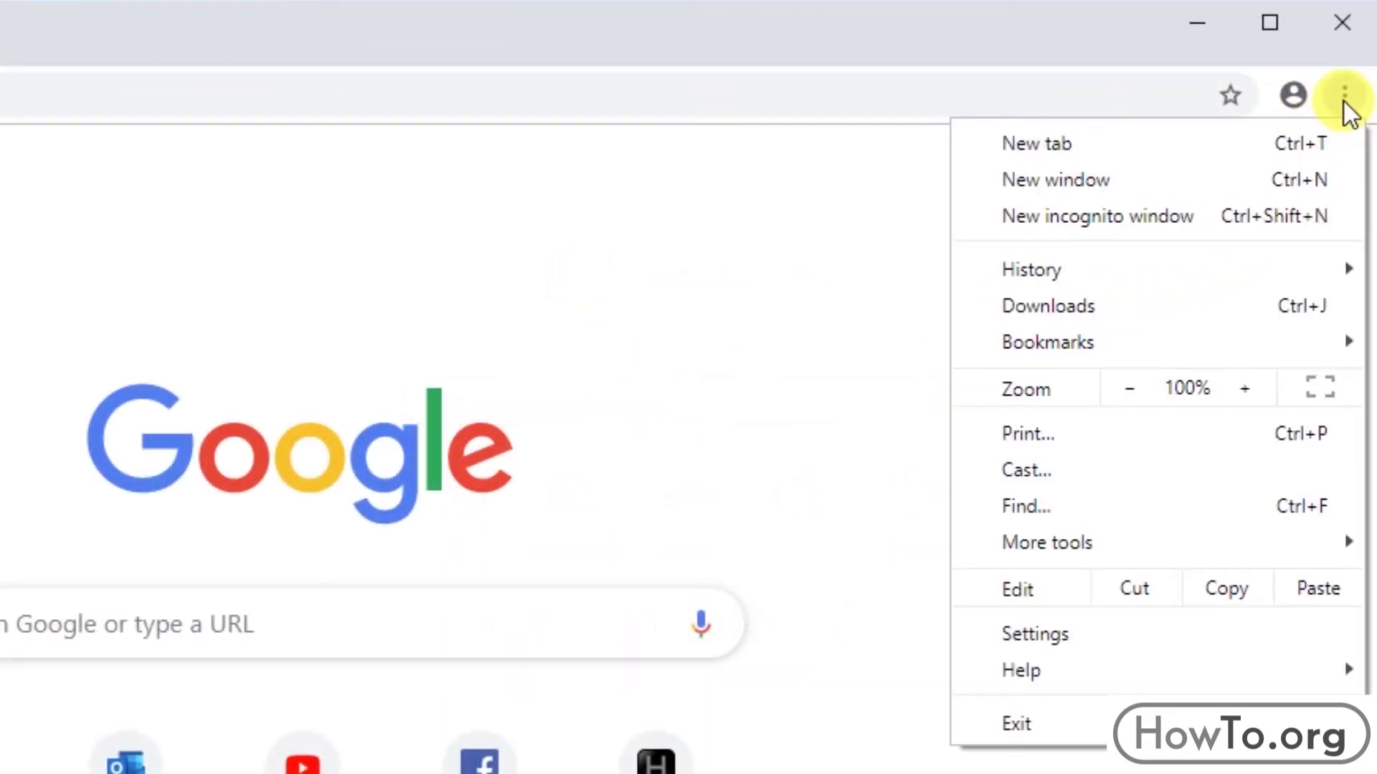
click(1105, 632)
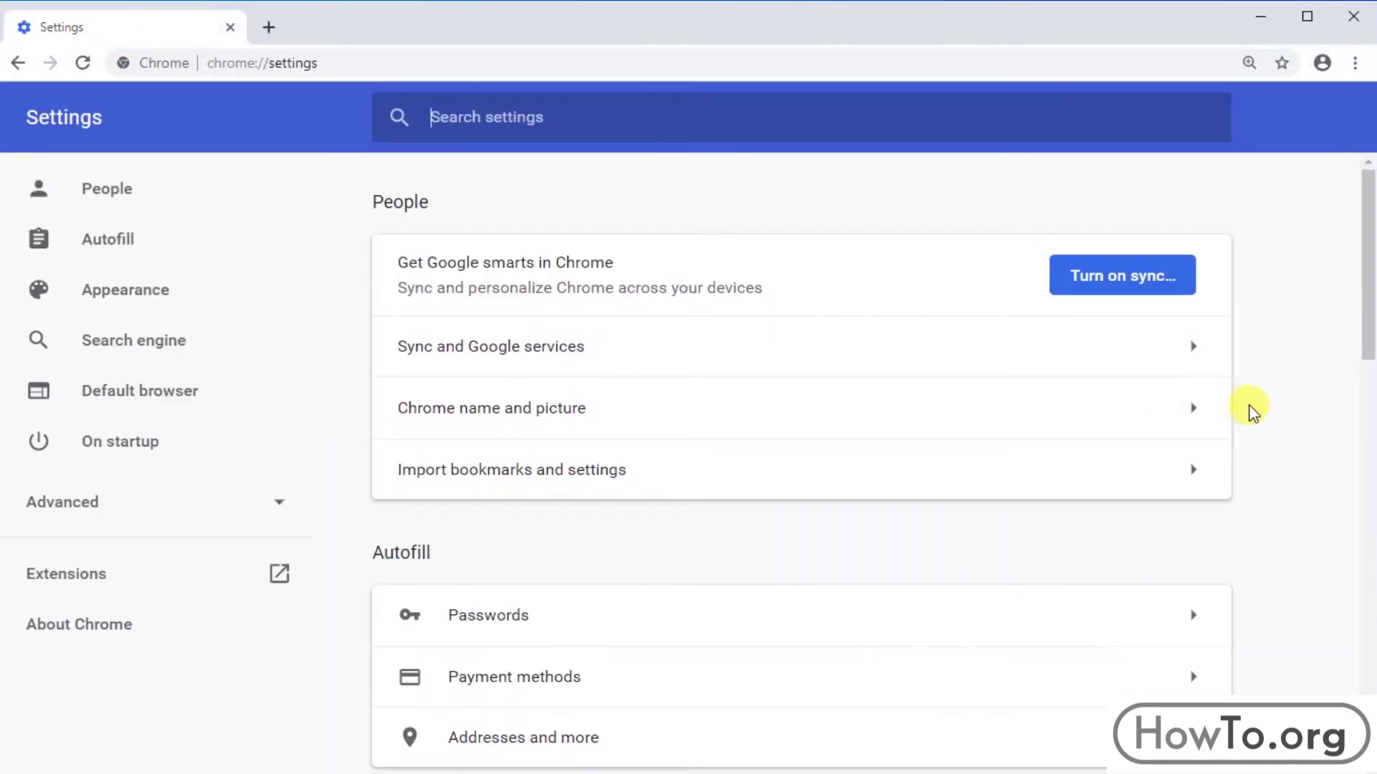
drag(1367, 333, 1355, 753)
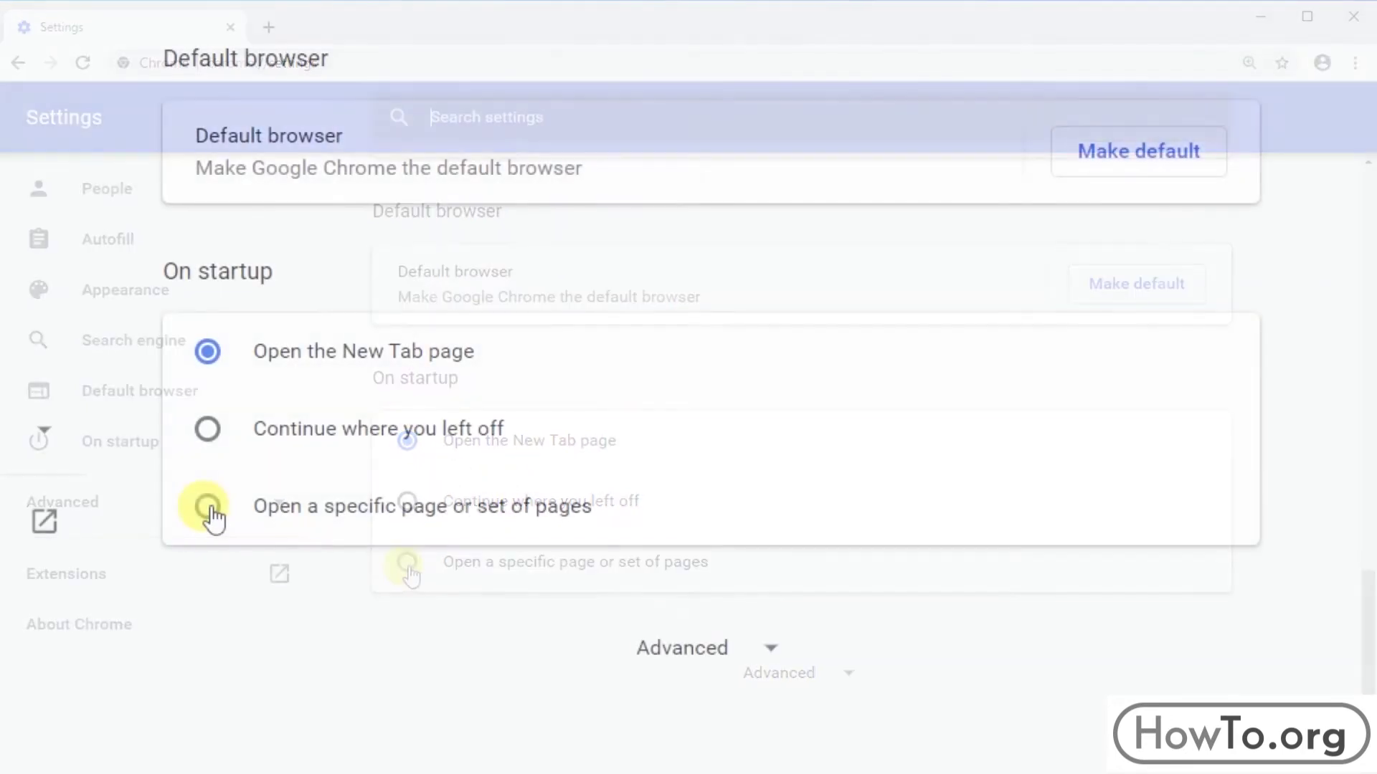
click(211, 510)
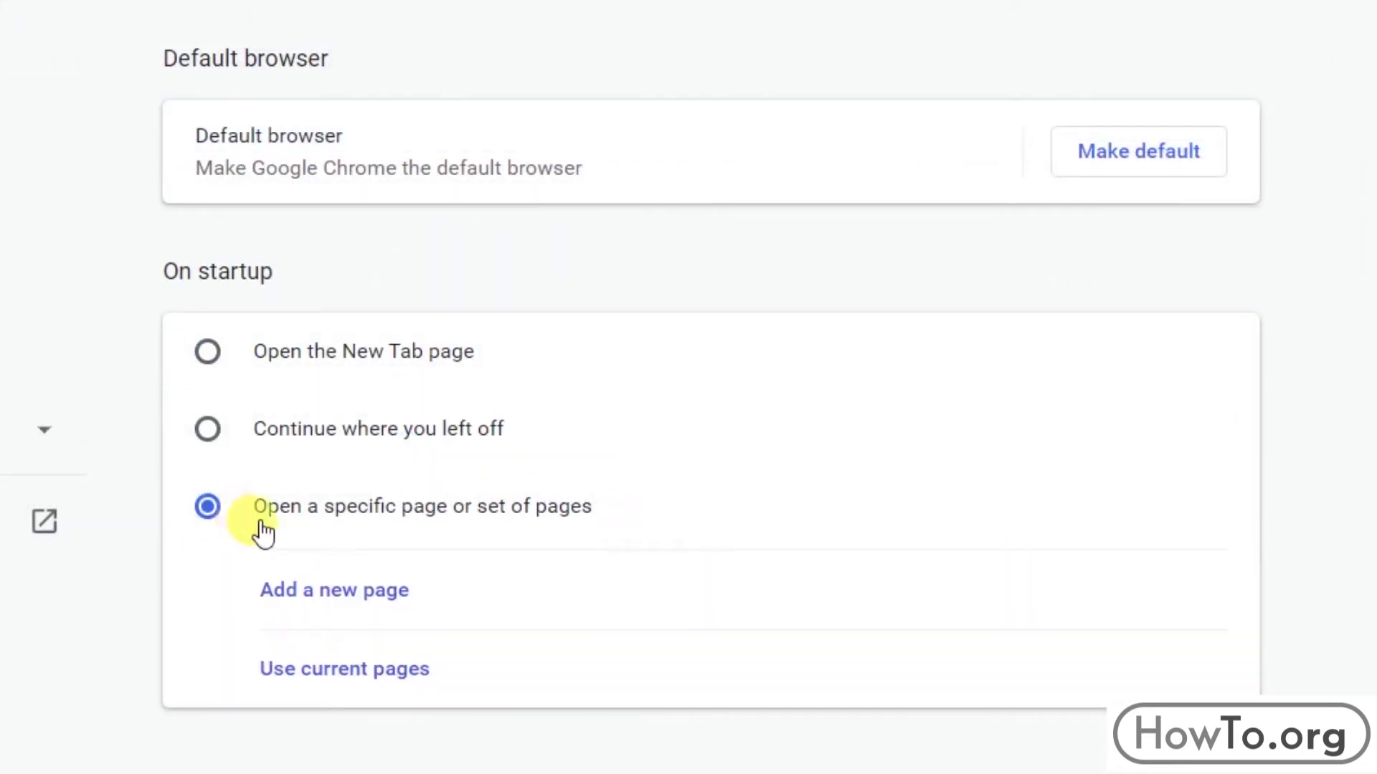
Step: Add howto.org as the Chrome startup page
click(365, 589)
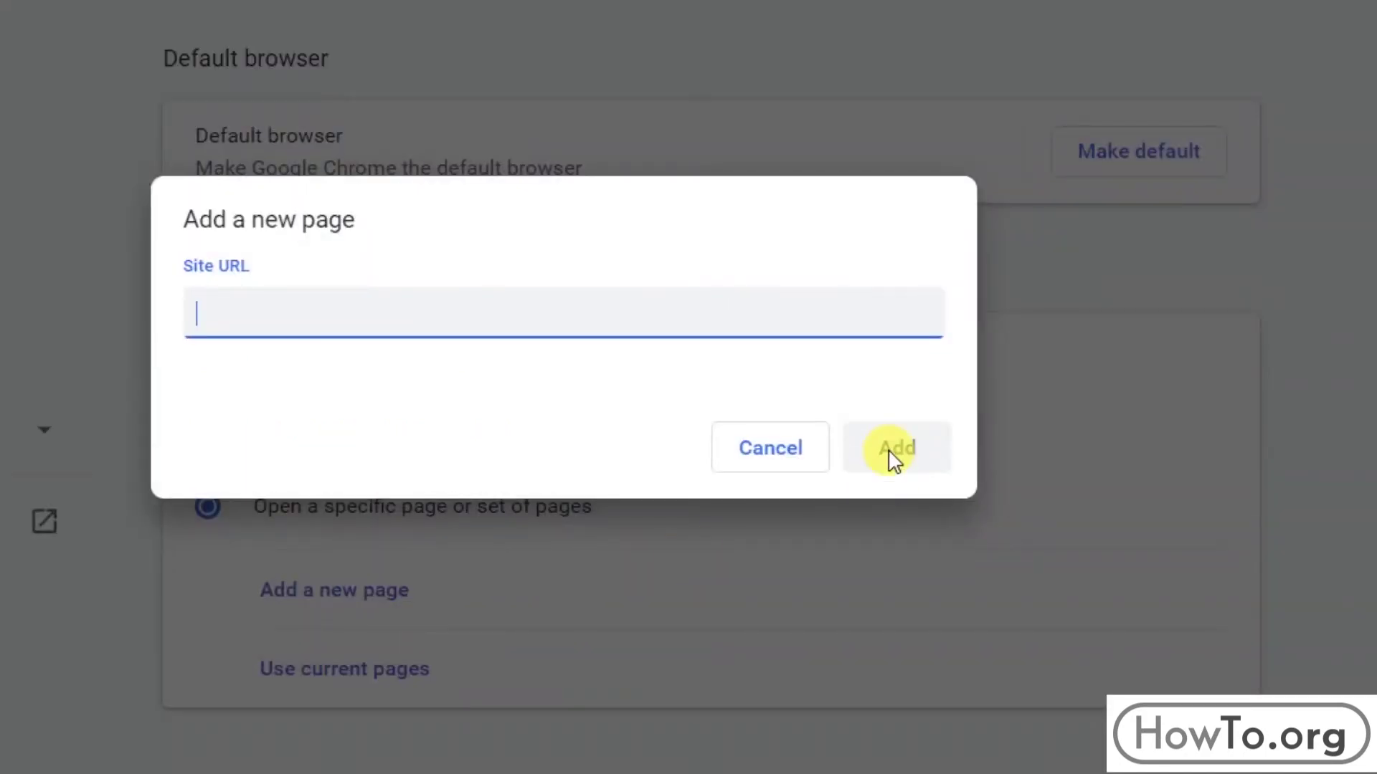
text(howto.org)
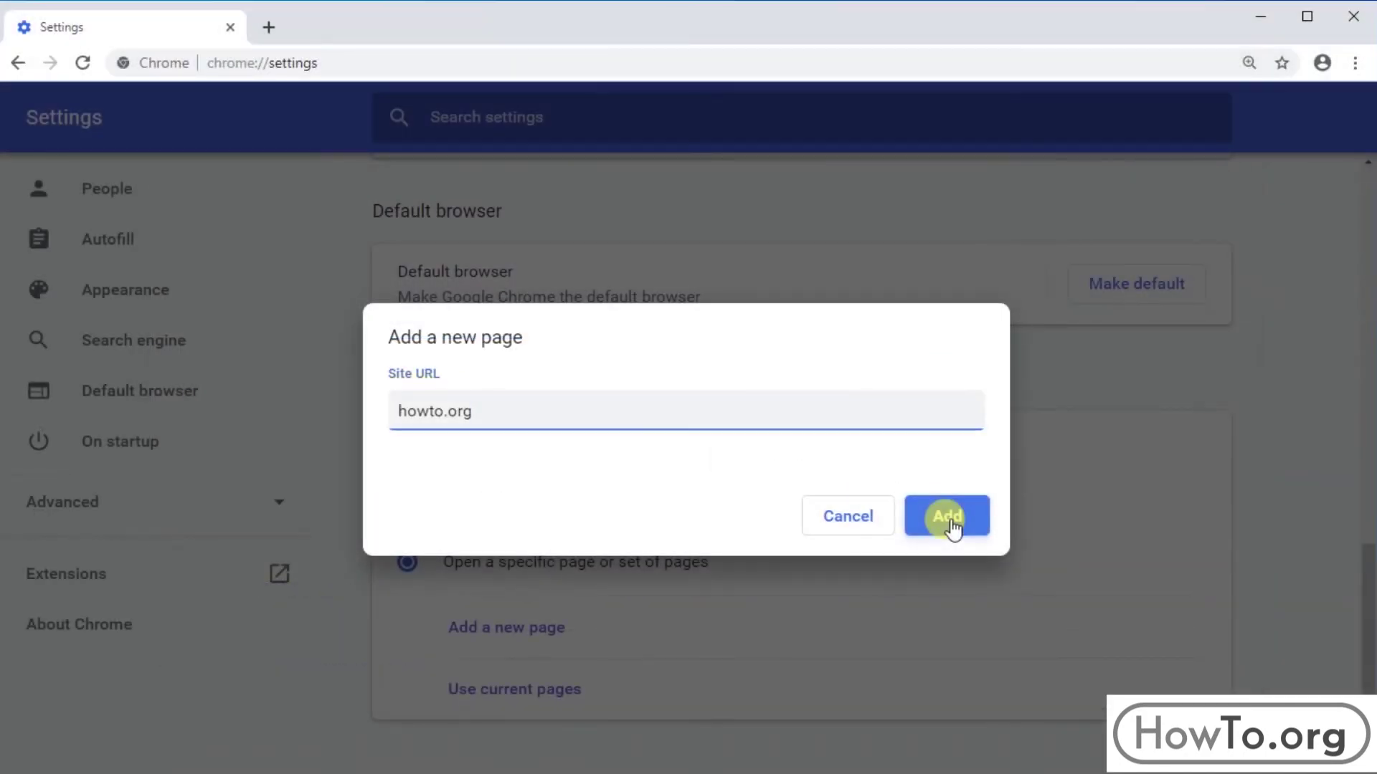
click(892, 460)
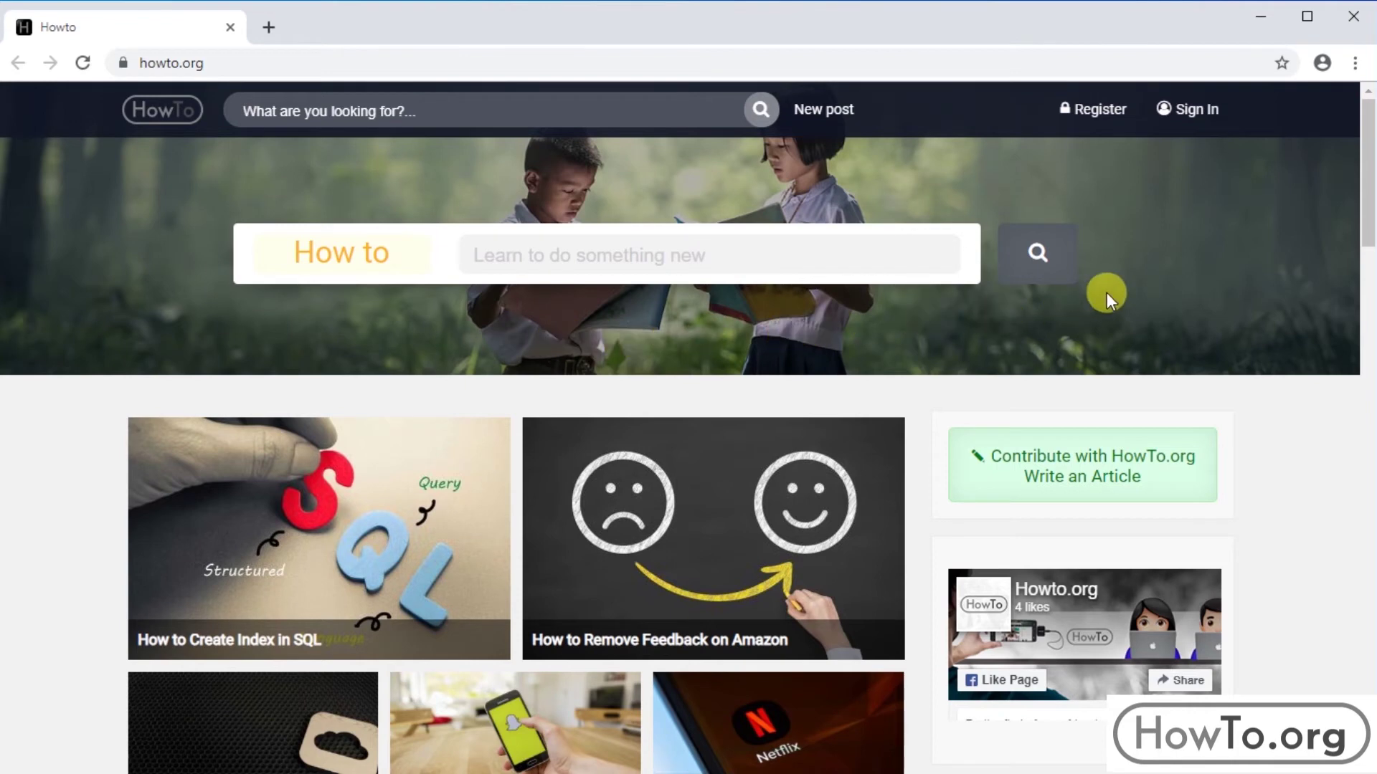
Step: Switch On startup back to 'Open the New Tab page' and close the Chrome window
click(1358, 64)
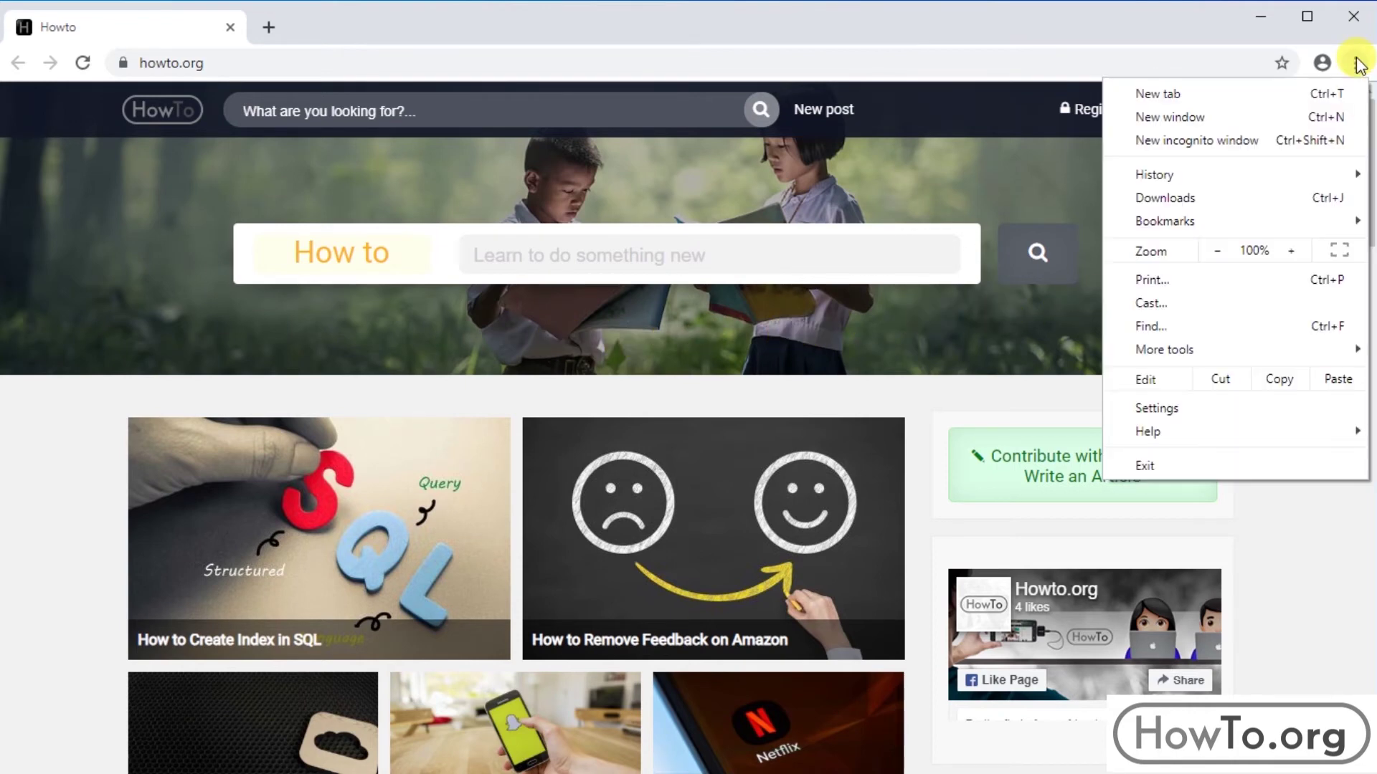
click(1212, 406)
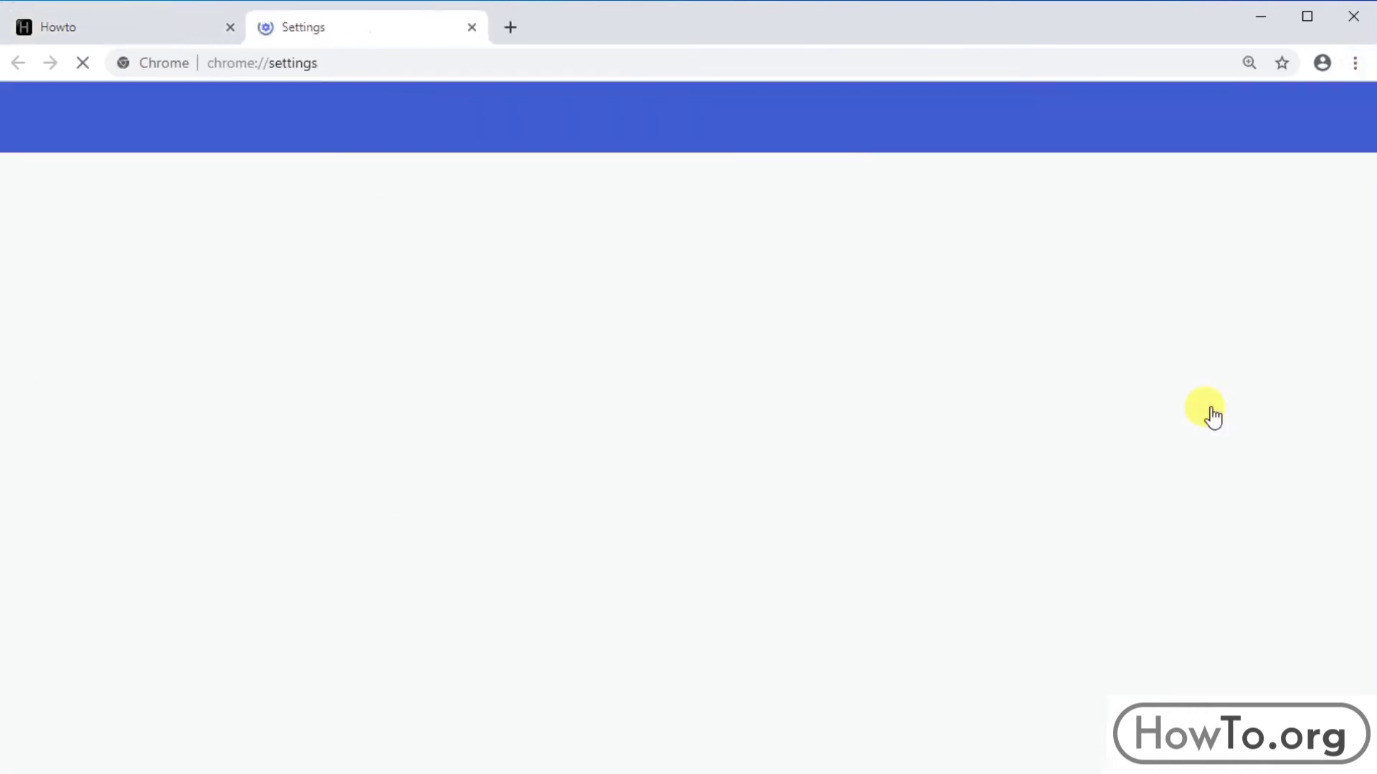
drag(1370, 307, 1364, 645)
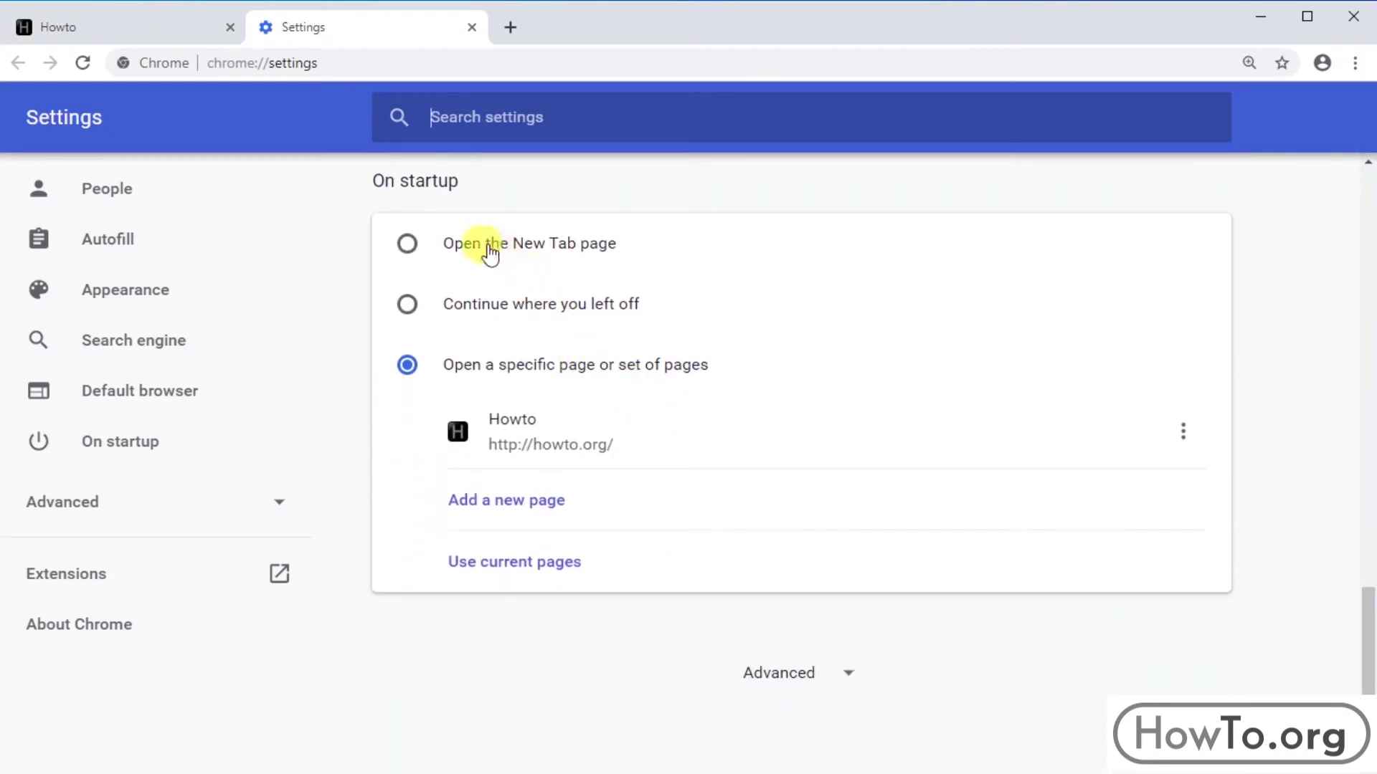
click(408, 244)
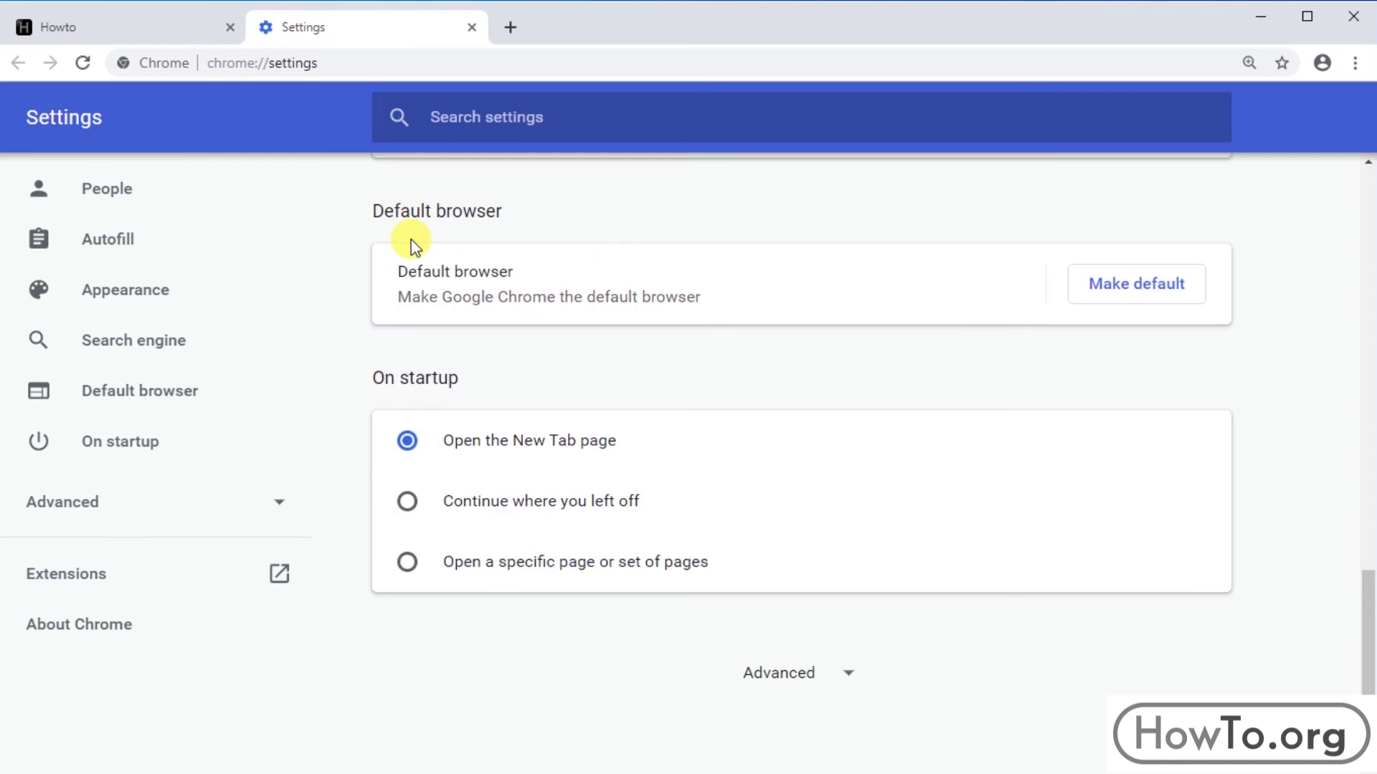
click(1368, 24)
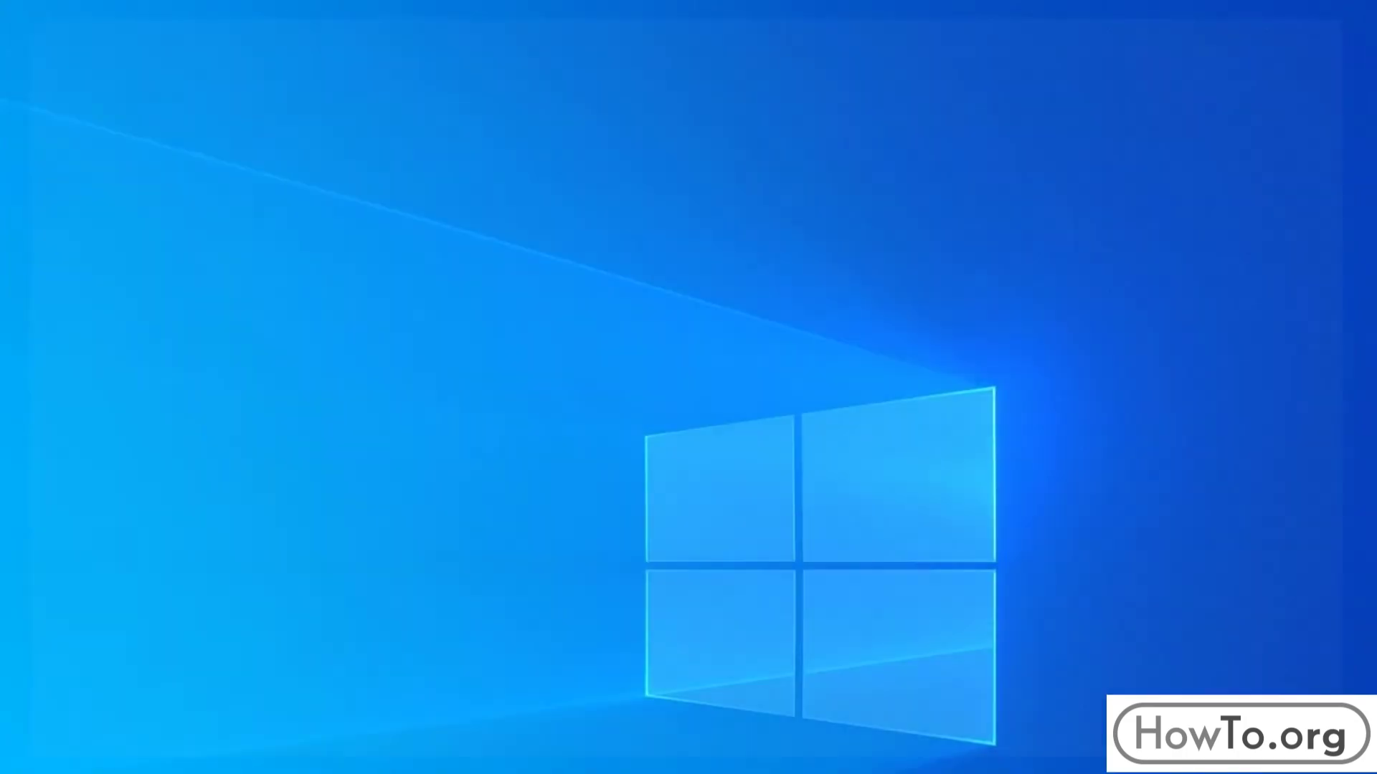